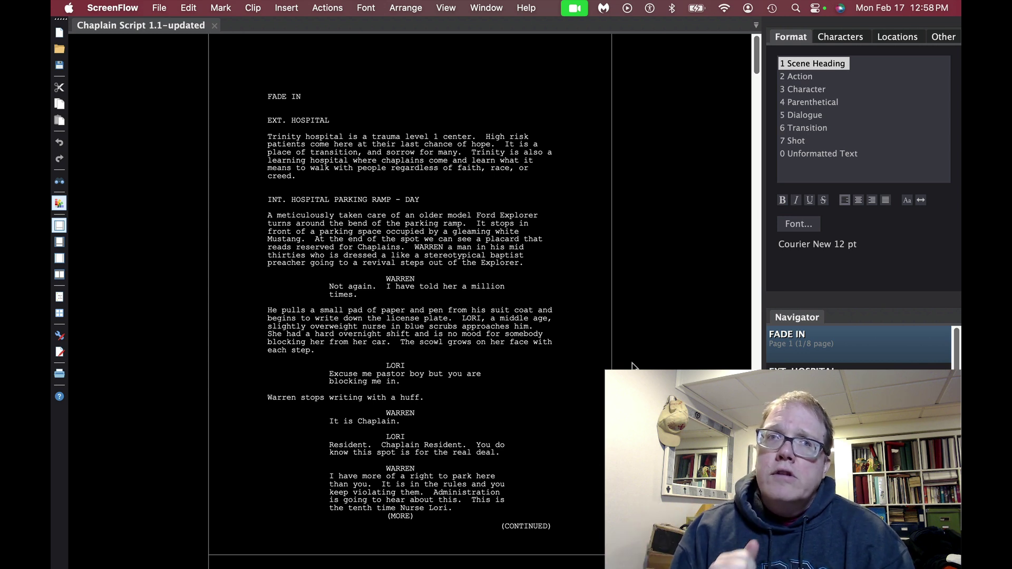
Step: Switch to Fade In, display the script's scenes as index cards, and return to the script page view
{"action": "left_click", "coordinate": [387, 135]}
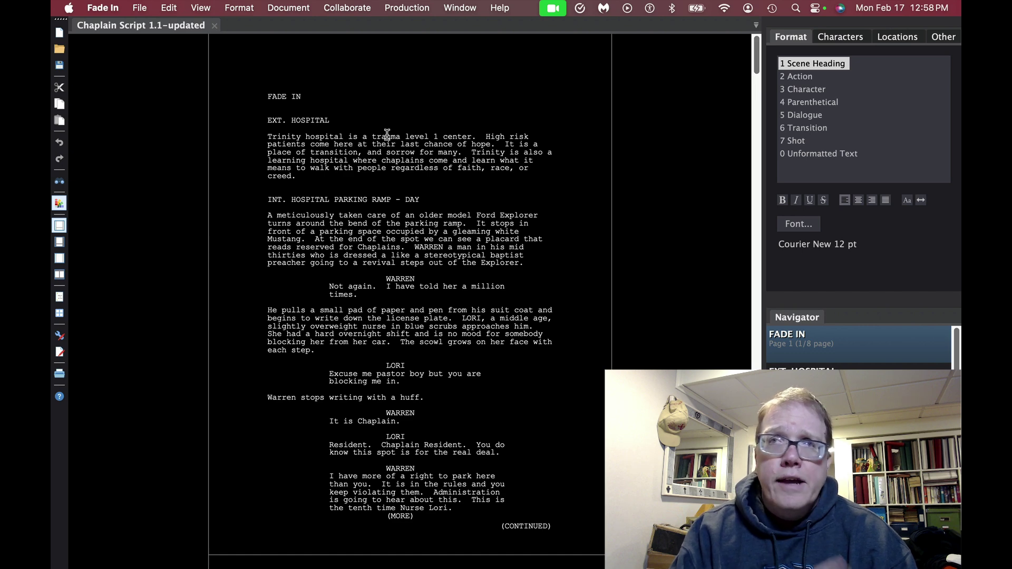
{"action": "left_click", "coordinate": [293, 4]}
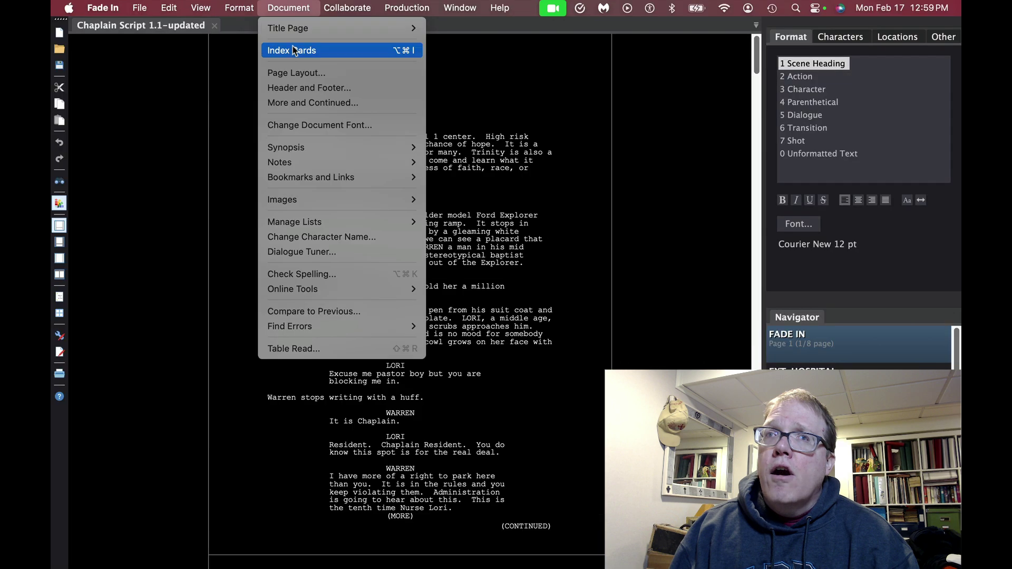
{"action": "left_click", "coordinate": [346, 85]}
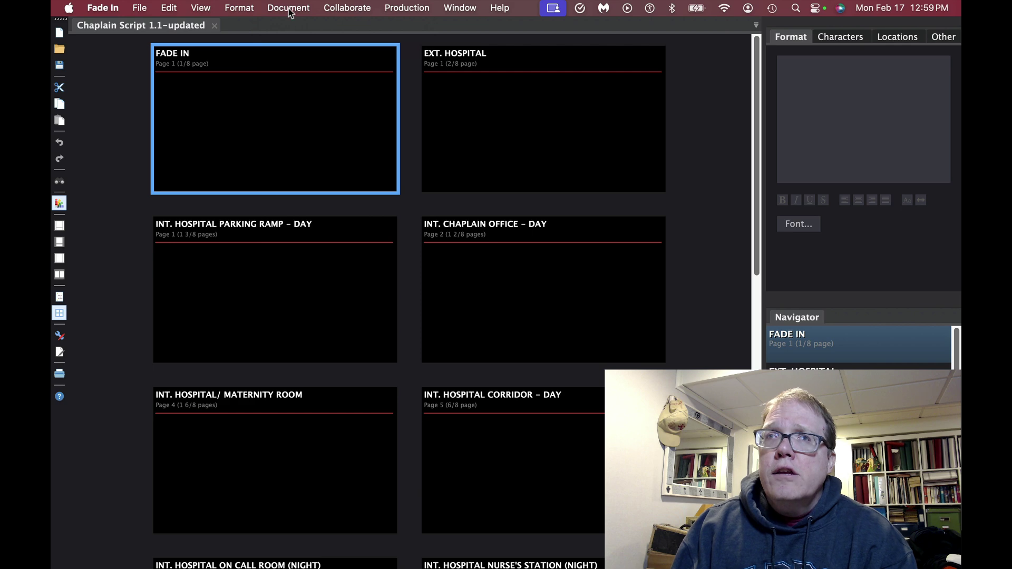
{"action": "left_click", "coordinate": [289, 8]}
{"action": "left_click", "coordinate": [286, 51]}
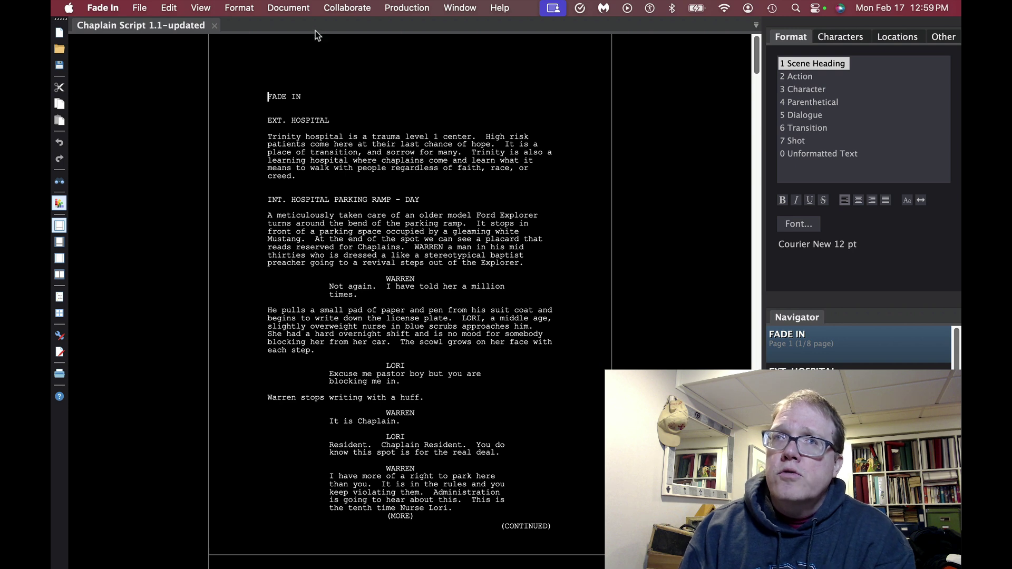
{"action": "left_click", "coordinate": [299, 9]}
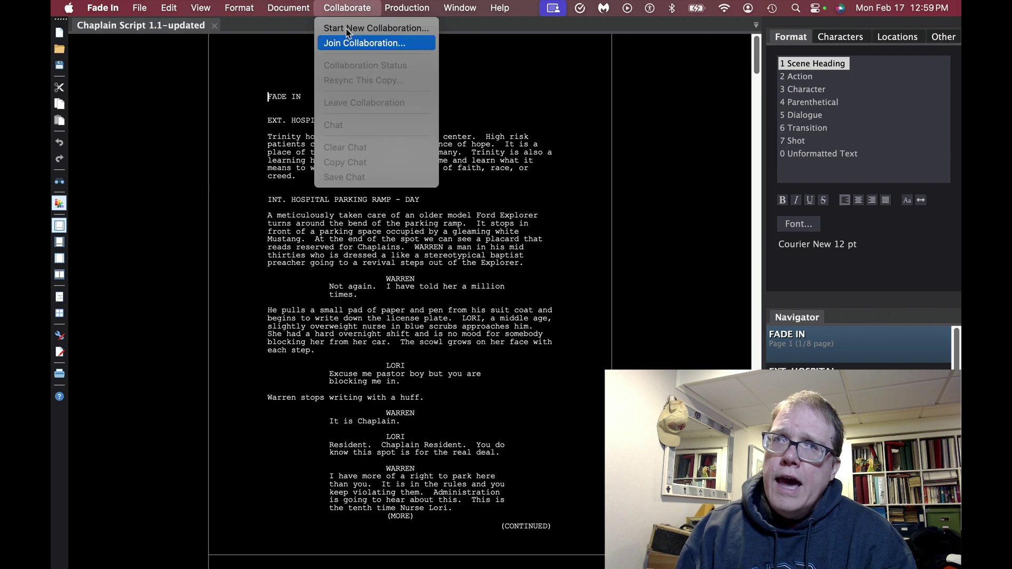
{"action": "mouse_move", "coordinate": [293, 166]}
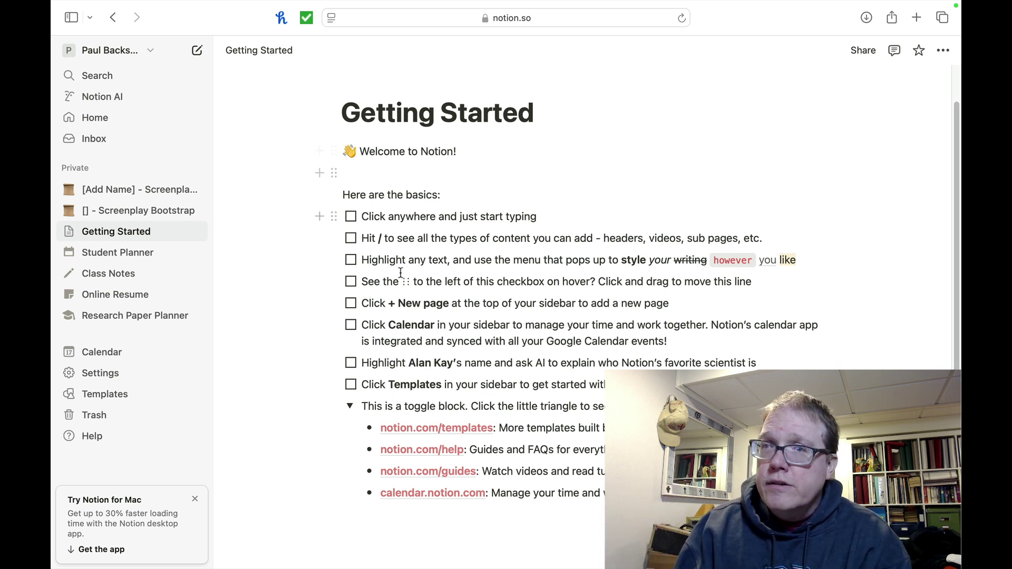
Step: Open Notion's template gallery from the Getting Started page, search for "screenplay", and open a suggested screenplay template
{"action": "left_click", "coordinate": [424, 432]}
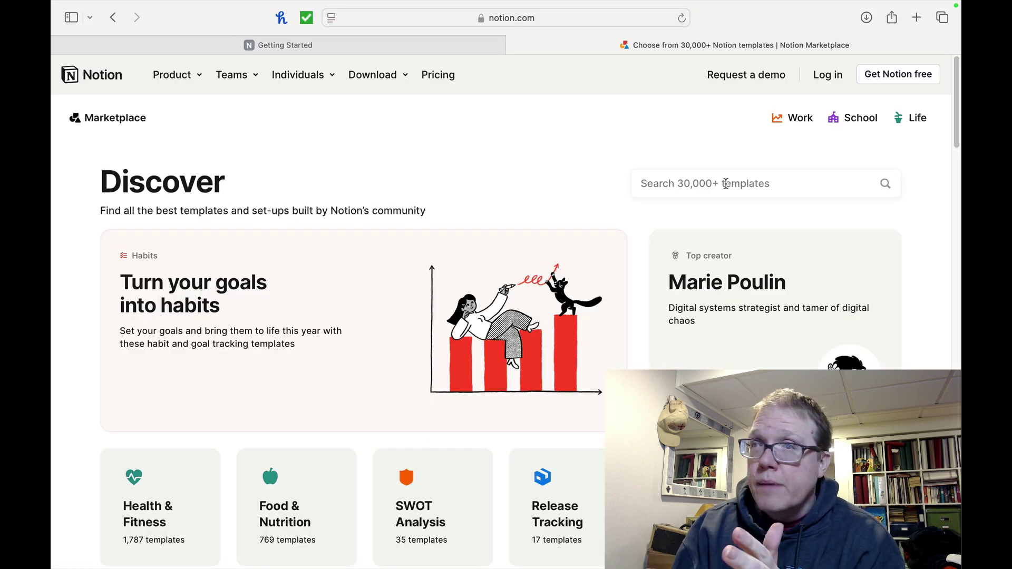
{"action": "left_click", "coordinate": [725, 183]}
{"action": "type", "text": "scree"}
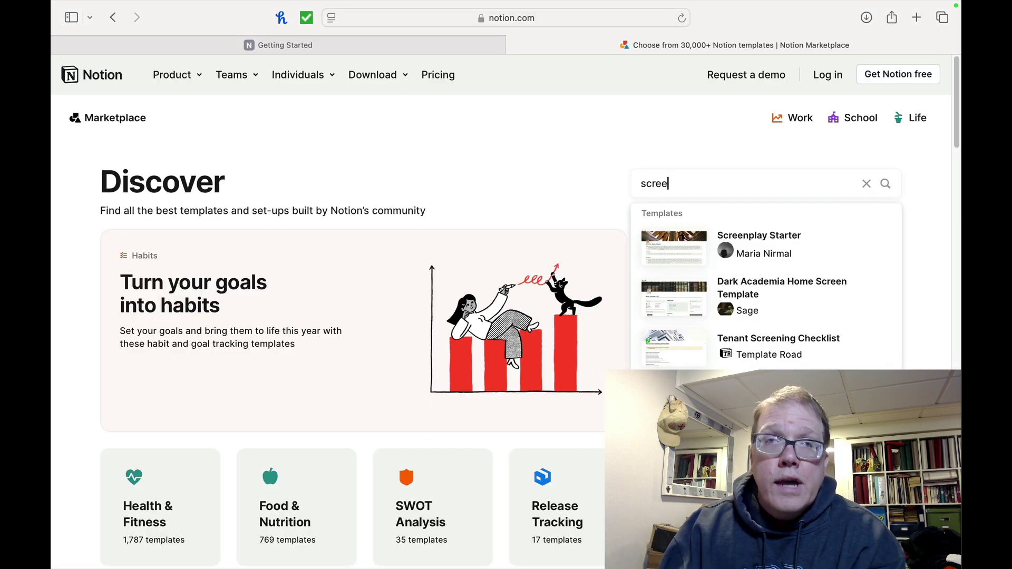
{"action": "type", "text": "nplay"}
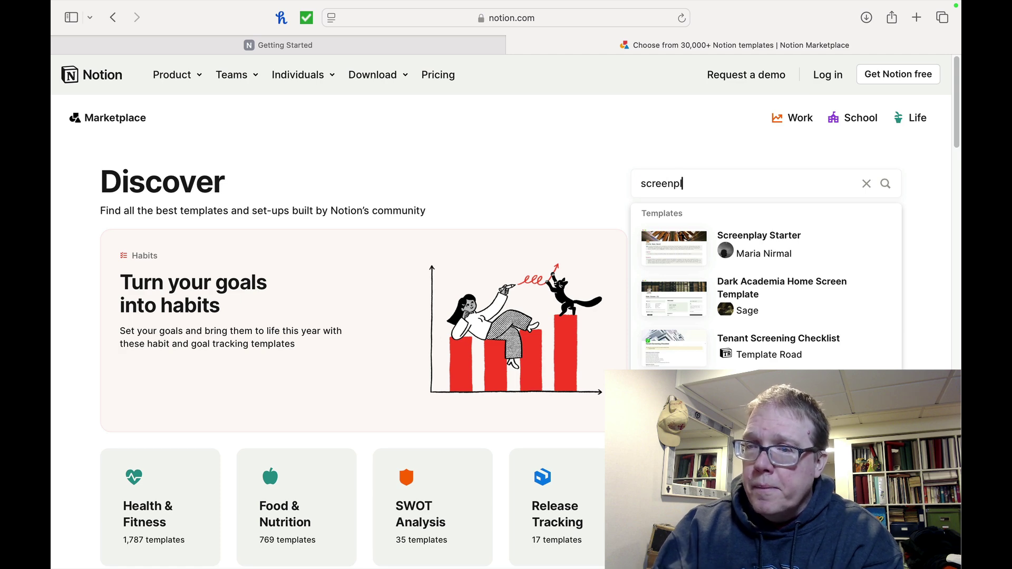
{"action": "left_click", "coordinate": [810, 251]}
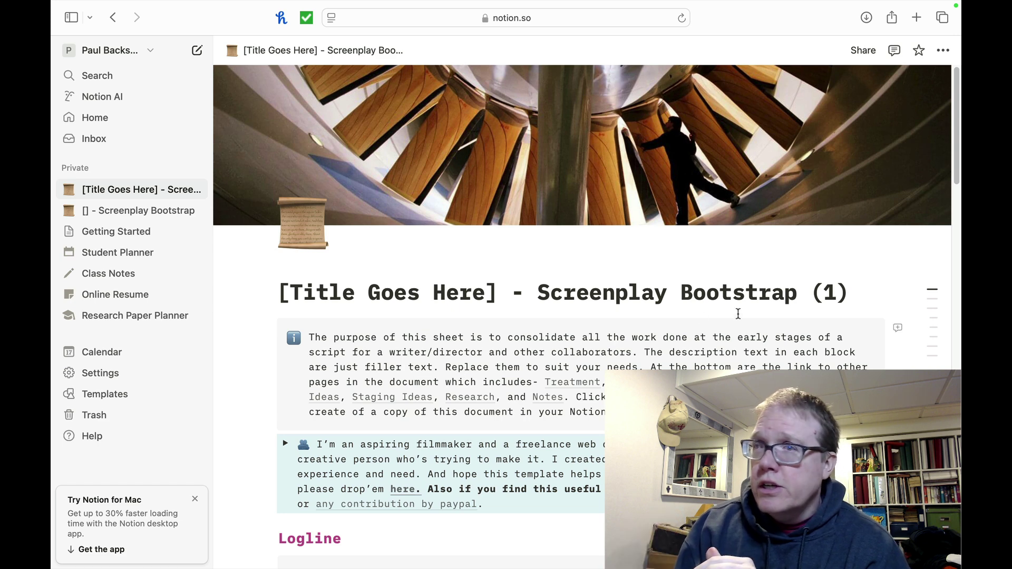
Step: Look through the Screenplay Bootstrap page from the Logline and Synopsis sections to the Step Outline and Pages list
{"action": "scroll", "coordinate": [956, 181], "scroll_direction": "down", "scroll_amount": 1}
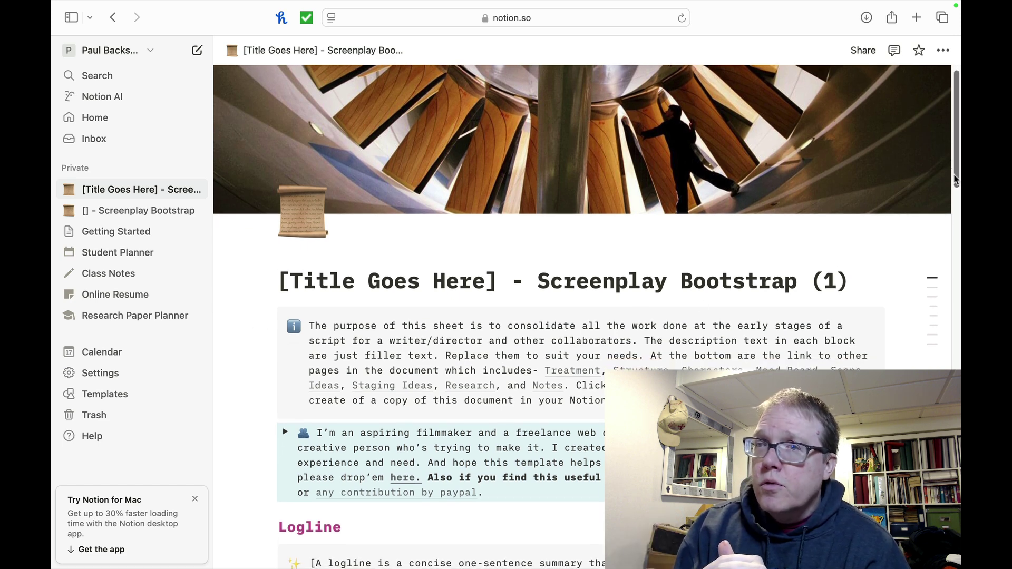
{"action": "left_click_drag", "start_coordinate": [955, 180], "coordinate": [947, 234]}
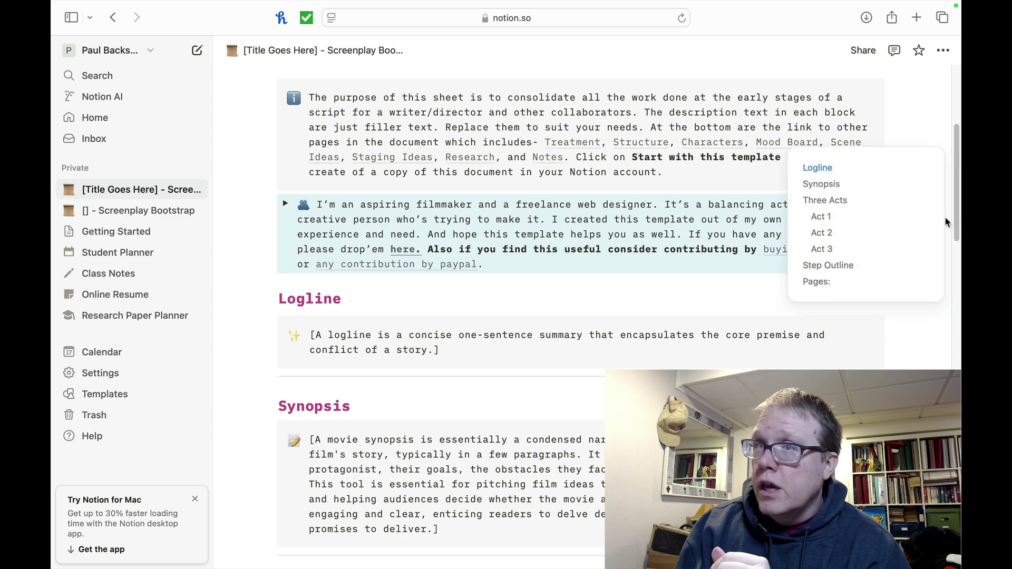
{"action": "left_click_drag", "start_coordinate": [955, 221], "coordinate": [946, 467]}
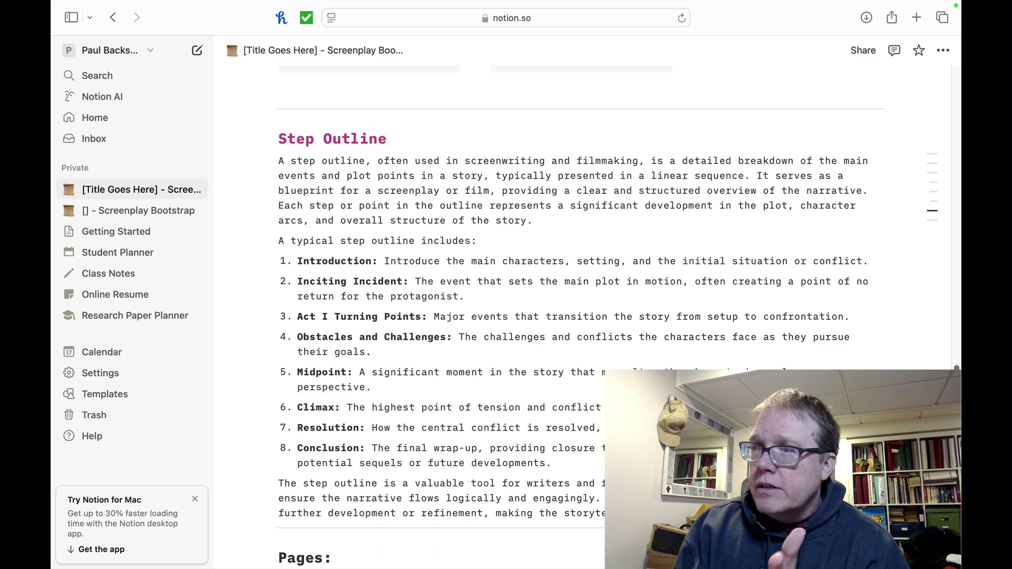
{"action": "scroll", "coordinate": [579, 316], "scroll_direction": "down", "scroll_amount": 3}
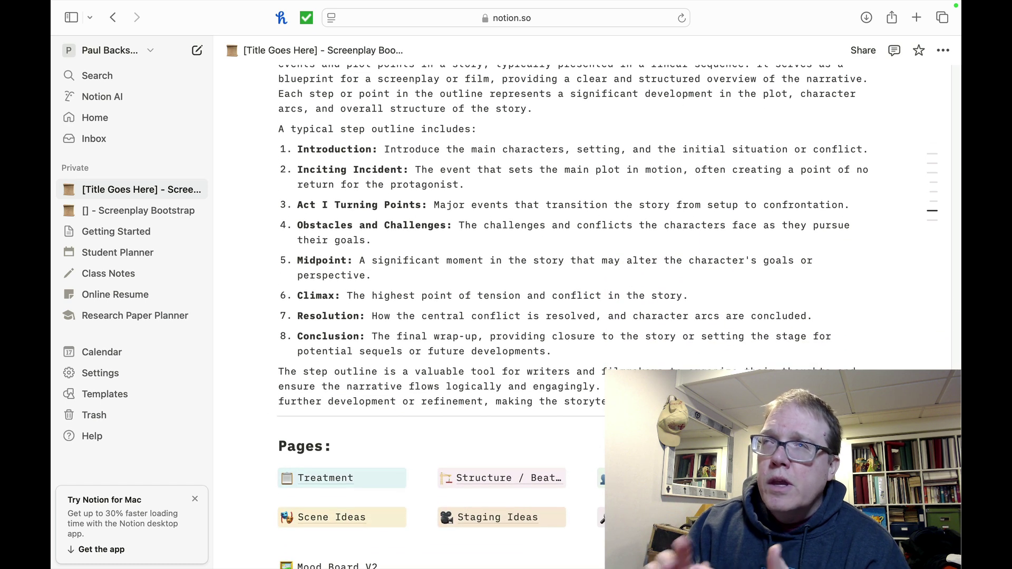
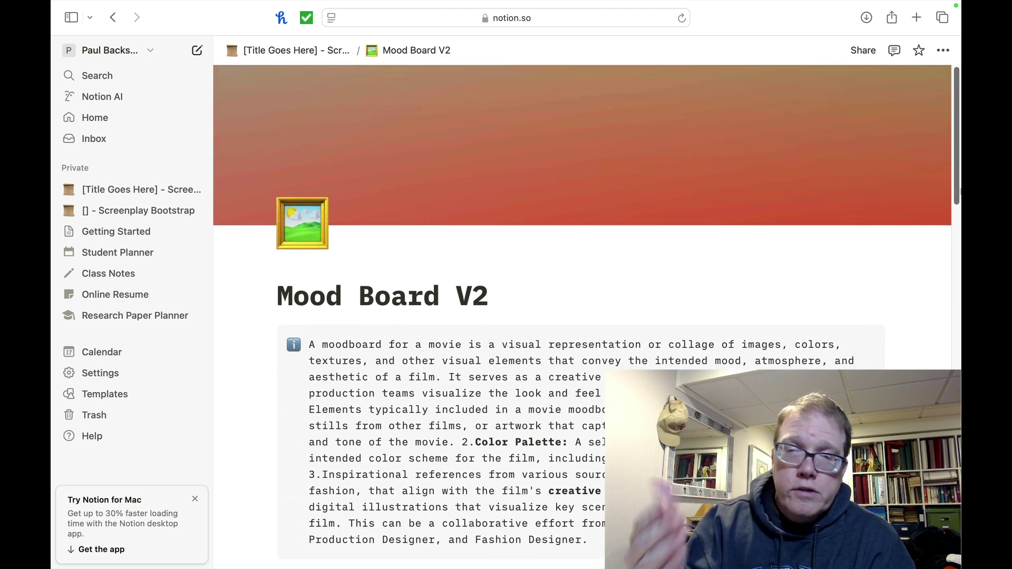
Step: Go back from Mood Board V2 to the Screenplay Bootstrap page, open its Characters page, and examine the character sheet
{"action": "left_click", "coordinate": [112, 17]}
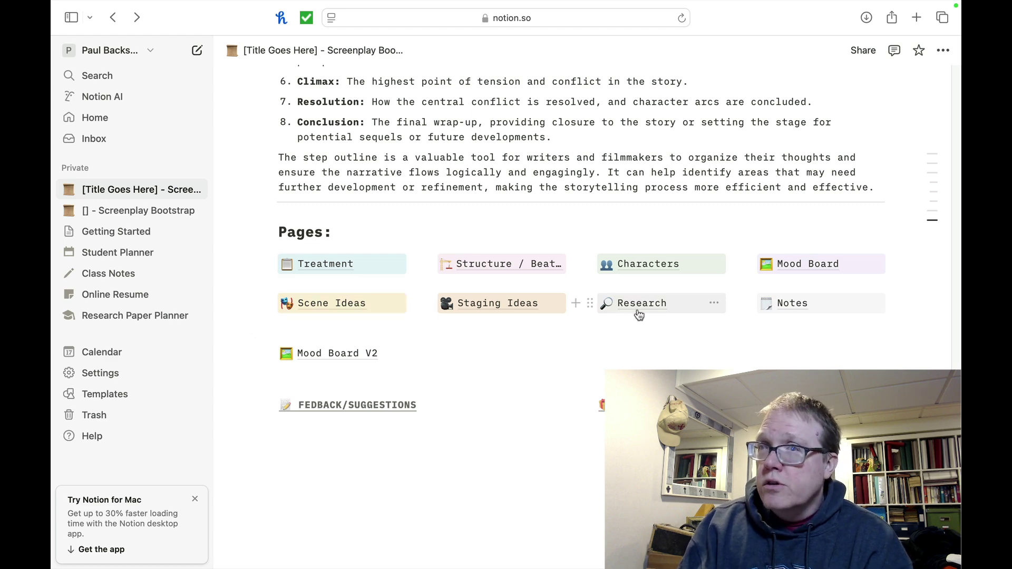
{"action": "left_click", "coordinate": [648, 265]}
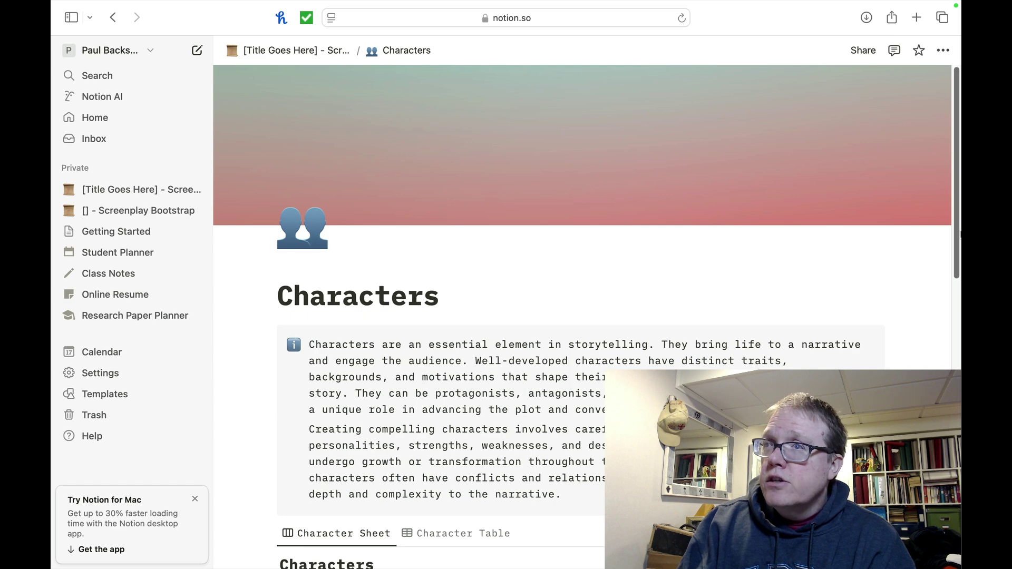
{"action": "left_click_drag", "start_coordinate": [955, 232], "coordinate": [943, 348]}
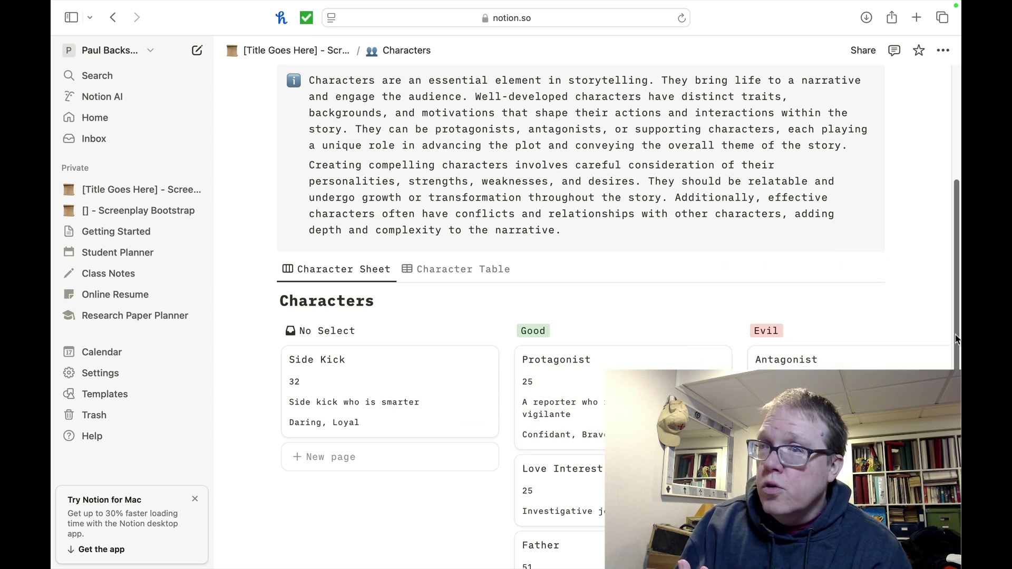
{"action": "scroll", "coordinate": [958, 341], "scroll_direction": "down", "scroll_amount": 1}
{"action": "left_click_drag", "start_coordinate": [958, 342], "coordinate": [959, 187]}
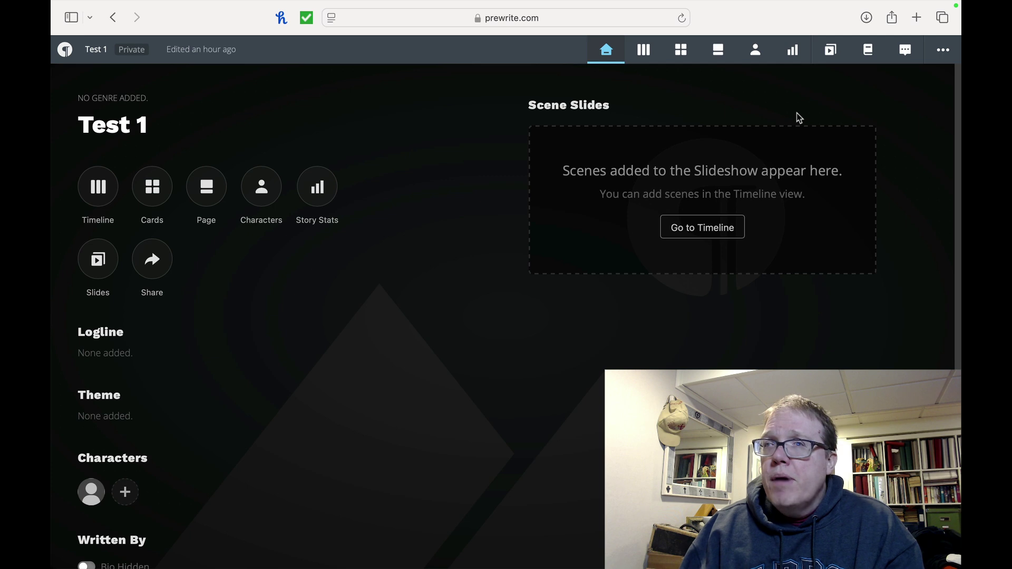
Step: View the Test 1 project in Prewrite as a timeline, as cards, and as a page
{"action": "left_click", "coordinate": [644, 51]}
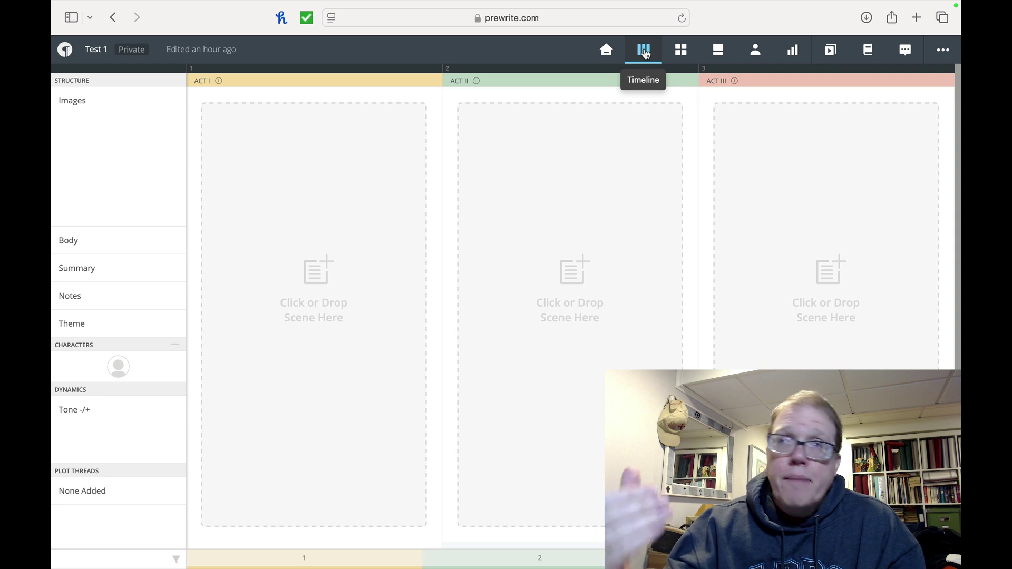
{"action": "left_click", "coordinate": [681, 50]}
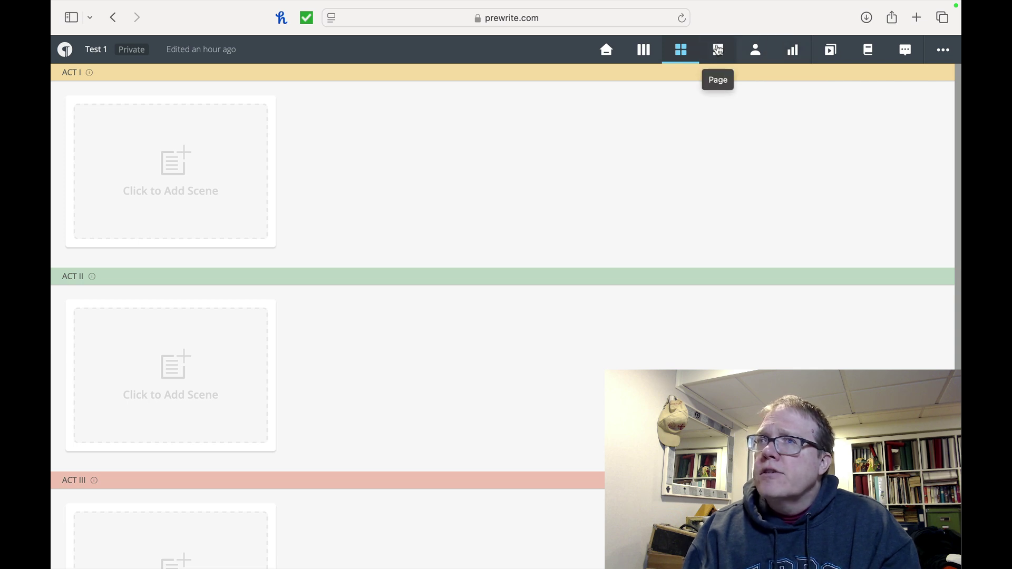
{"action": "left_click", "coordinate": [718, 50]}
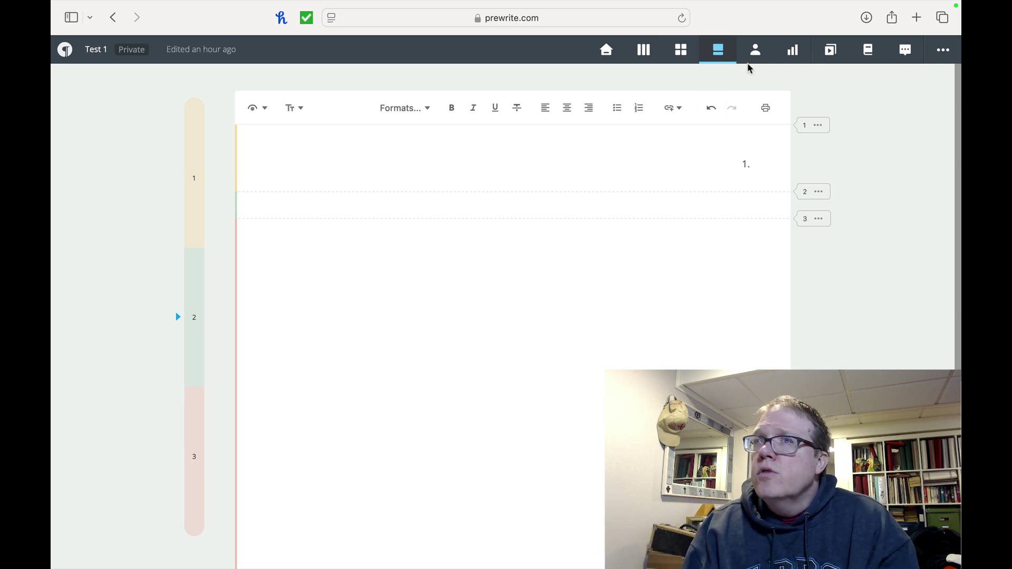
Step: Show the project's characters, open the blank character's profile, and look through its detail fields
{"action": "left_click", "coordinate": [755, 49]}
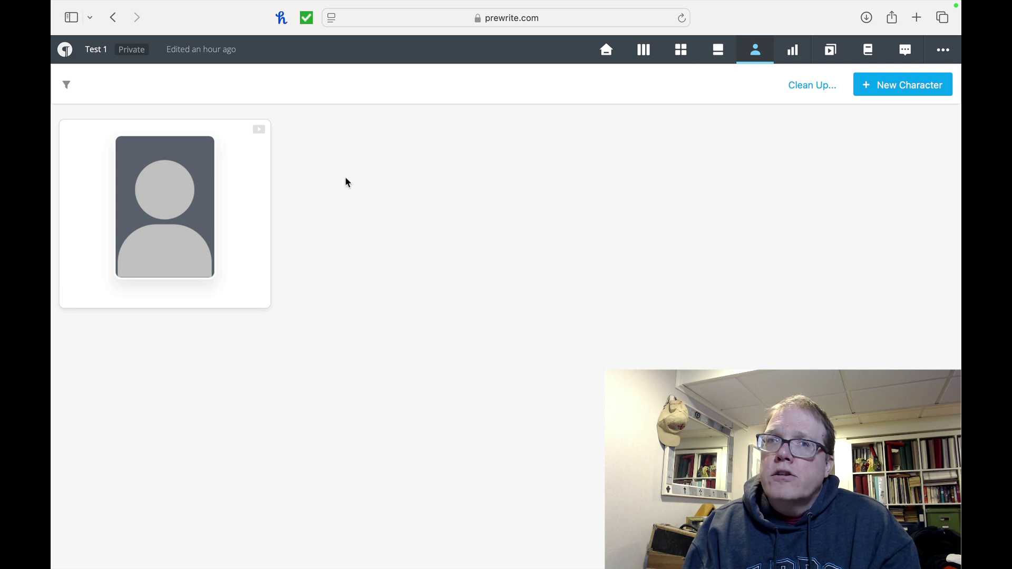
{"action": "left_click", "coordinate": [198, 207]}
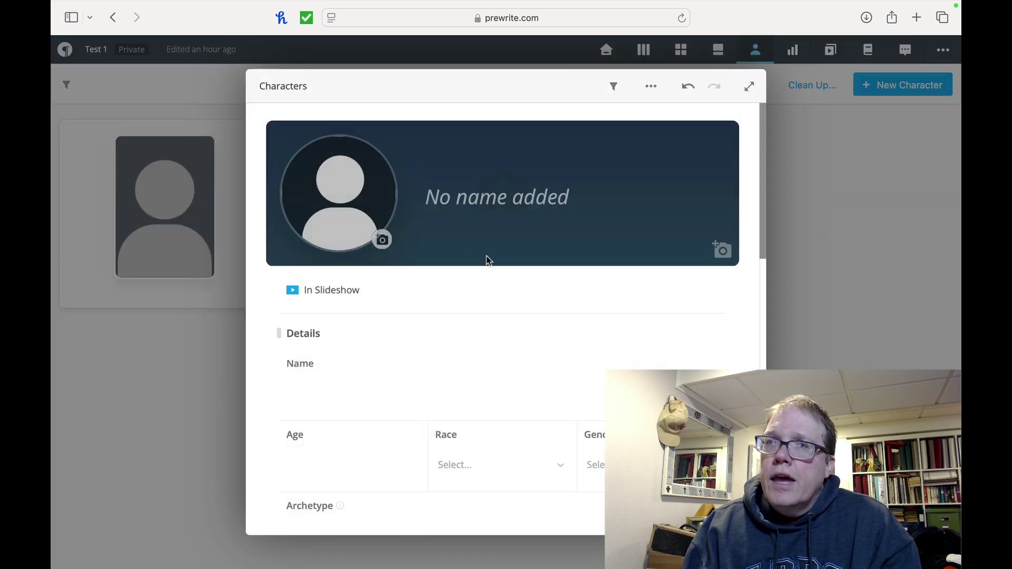
{"action": "left_click_drag", "start_coordinate": [762, 239], "coordinate": [757, 293]}
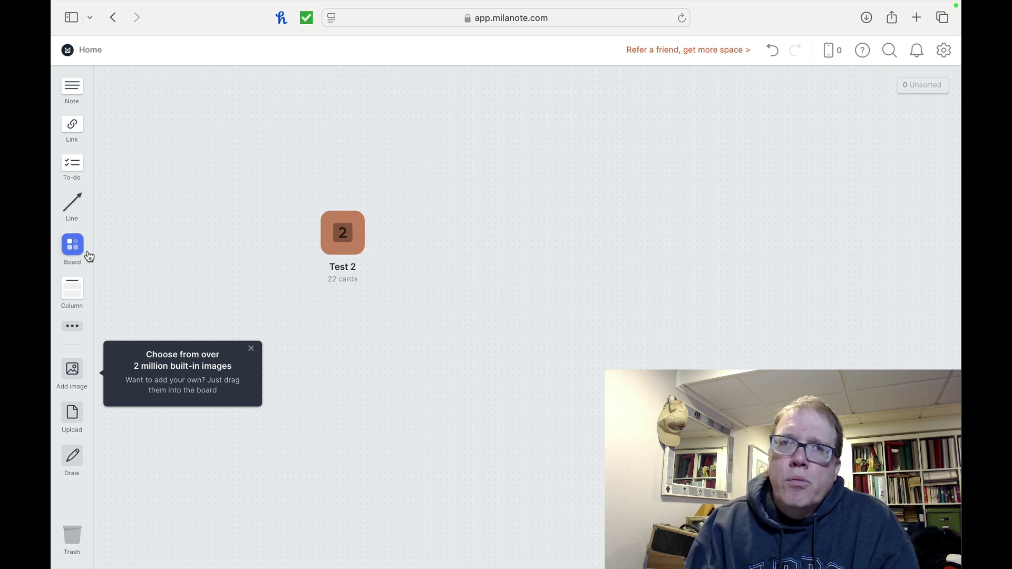
Step: Open the Test 2 board in Milanote and look over its theme sections and film title card
{"action": "left_click", "coordinate": [330, 238]}
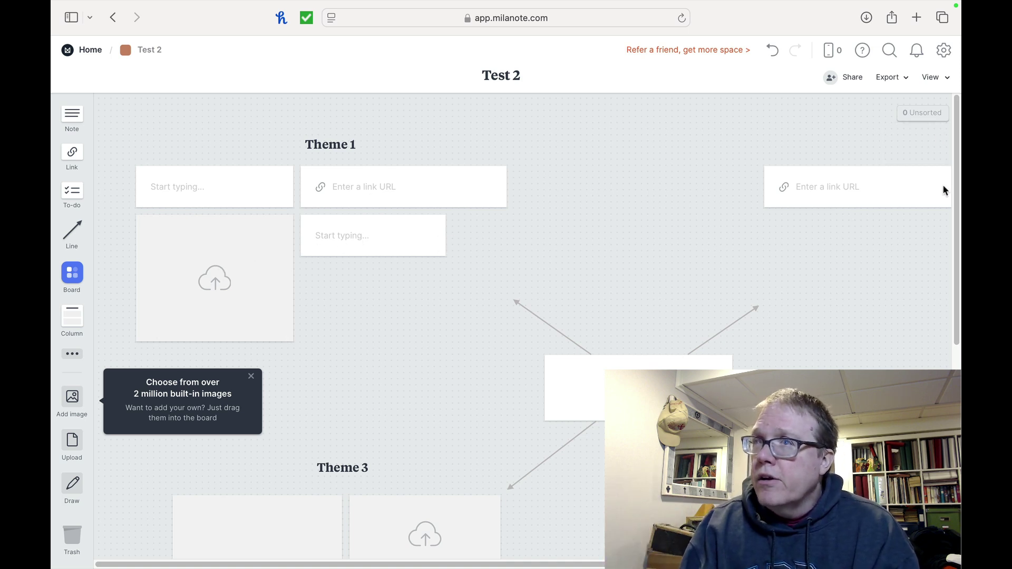
{"action": "left_click_drag", "start_coordinate": [958, 205], "coordinate": [937, 334]}
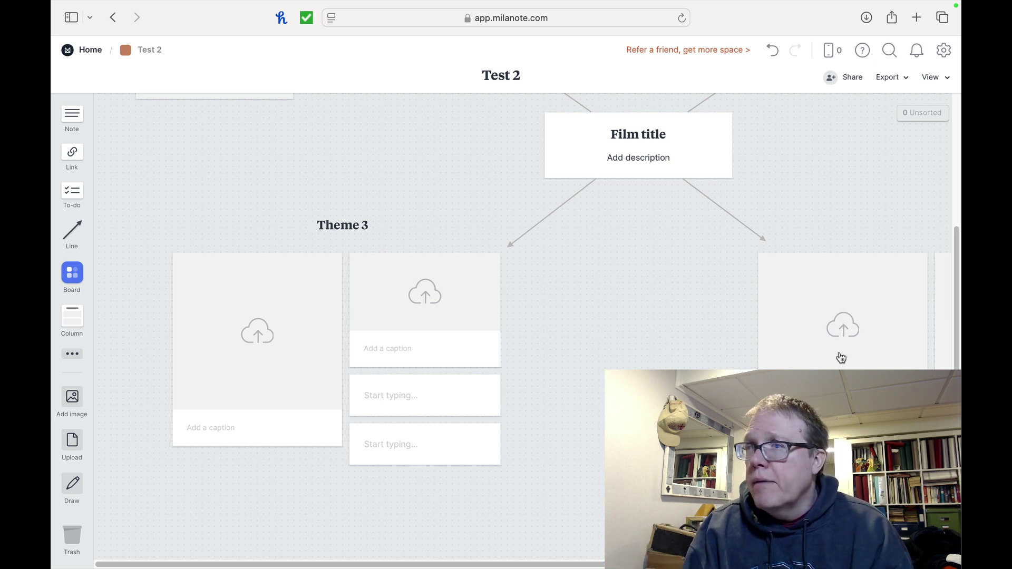
{"action": "left_click_drag", "start_coordinate": [957, 371], "coordinate": [959, 213]}
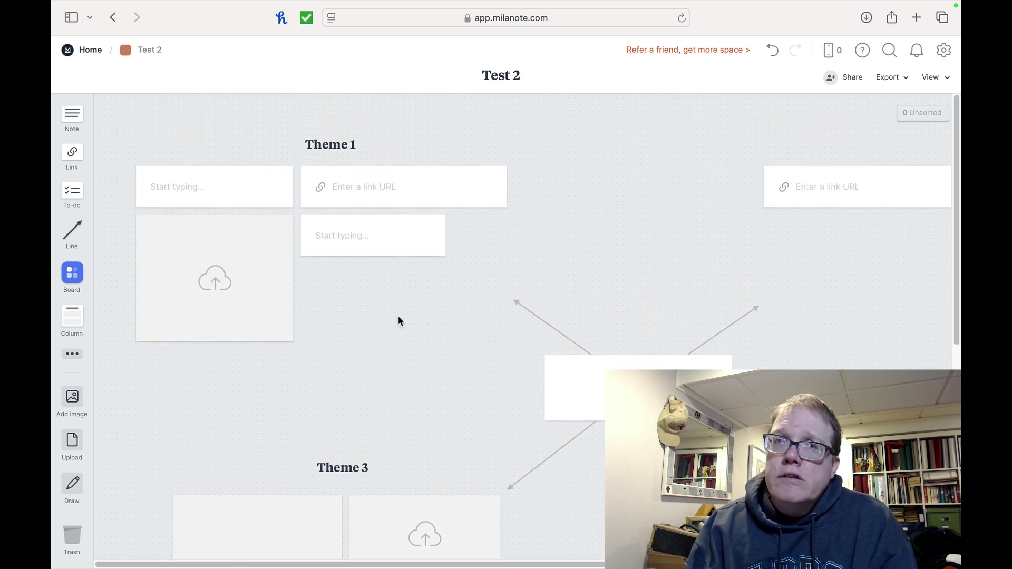
Step: Upload "green orange red colorful minimalist crack shape logo.png" from the Desktop into the image placeholder under Theme 1
{"action": "left_click", "coordinate": [211, 293]}
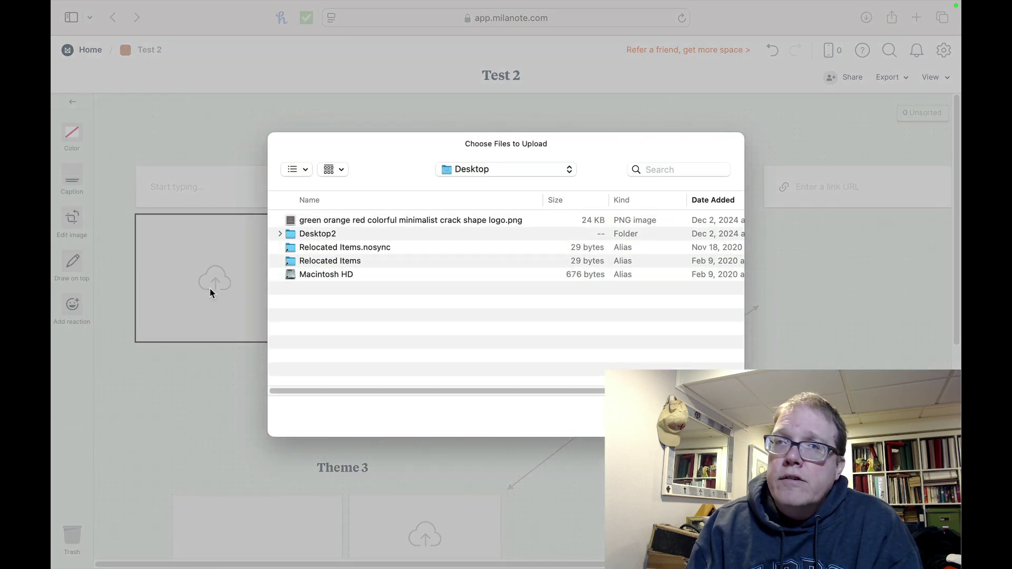
{"action": "left_click", "coordinate": [389, 220]}
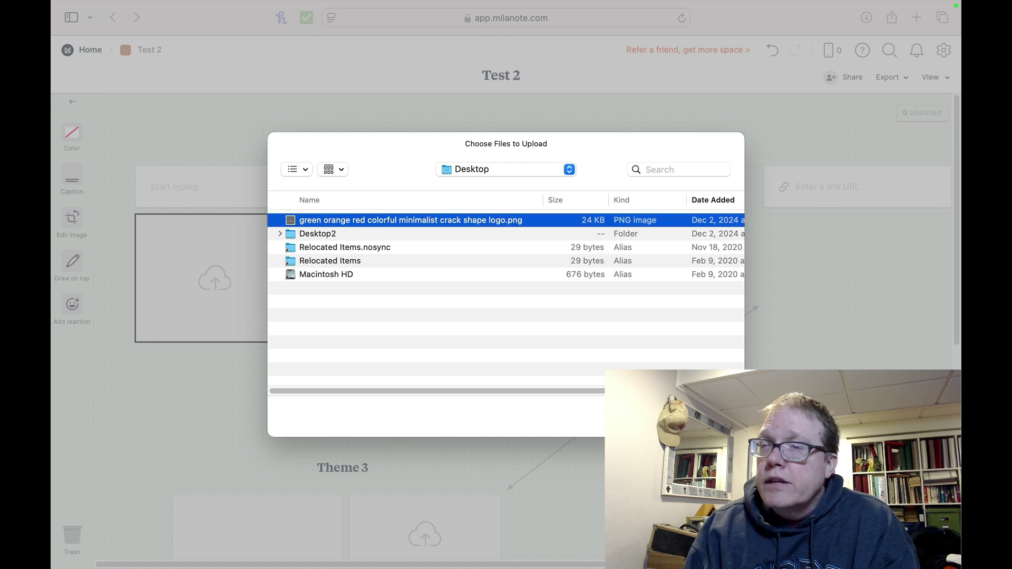
{"action": "double_click", "coordinate": [390, 219]}
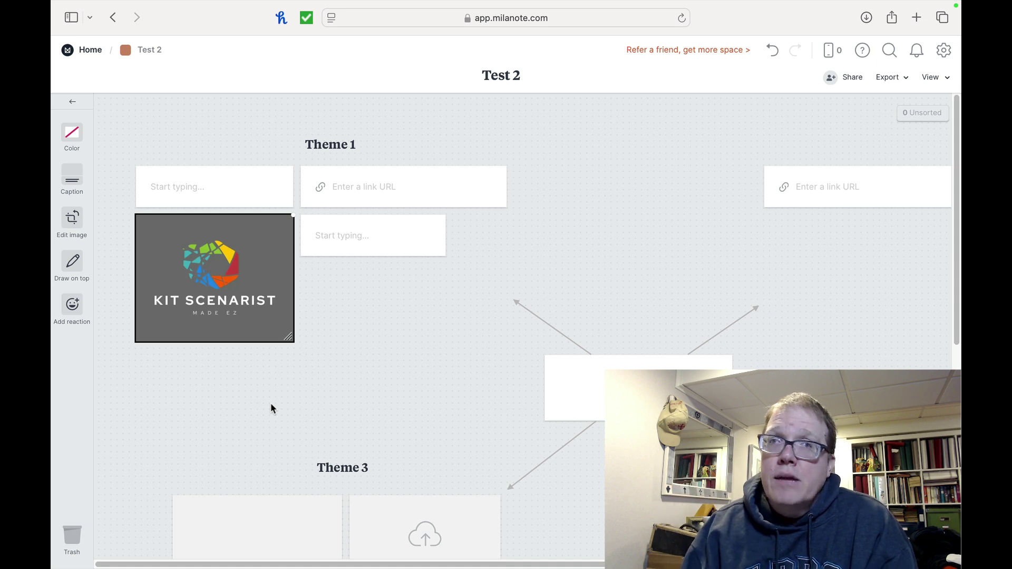
Step: Select in turn the empty note beside the uploaded image, the Theme 1 heading, and the Theme 3 heading
{"action": "left_click", "coordinate": [333, 242]}
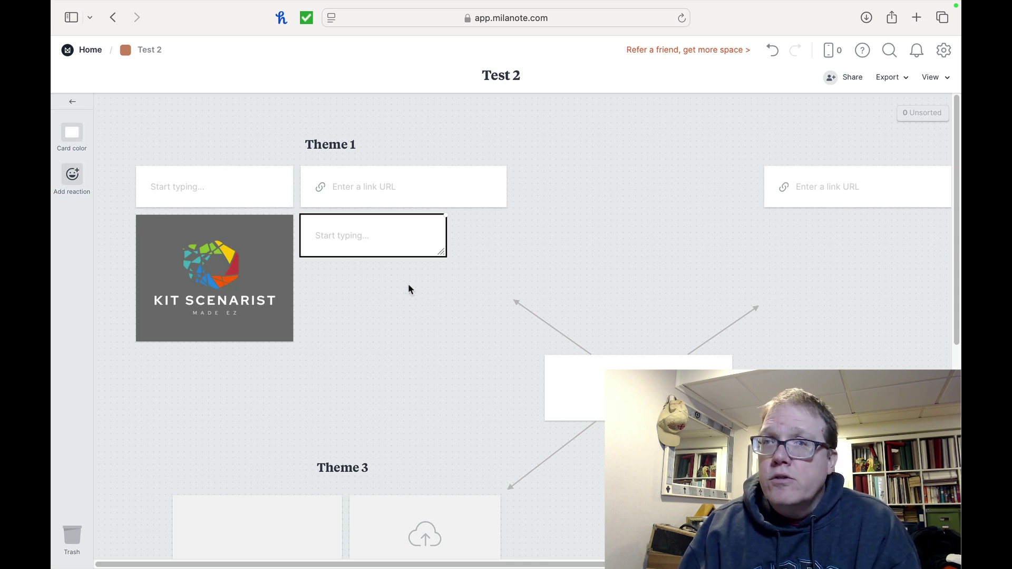
{"action": "left_click", "coordinate": [341, 145]}
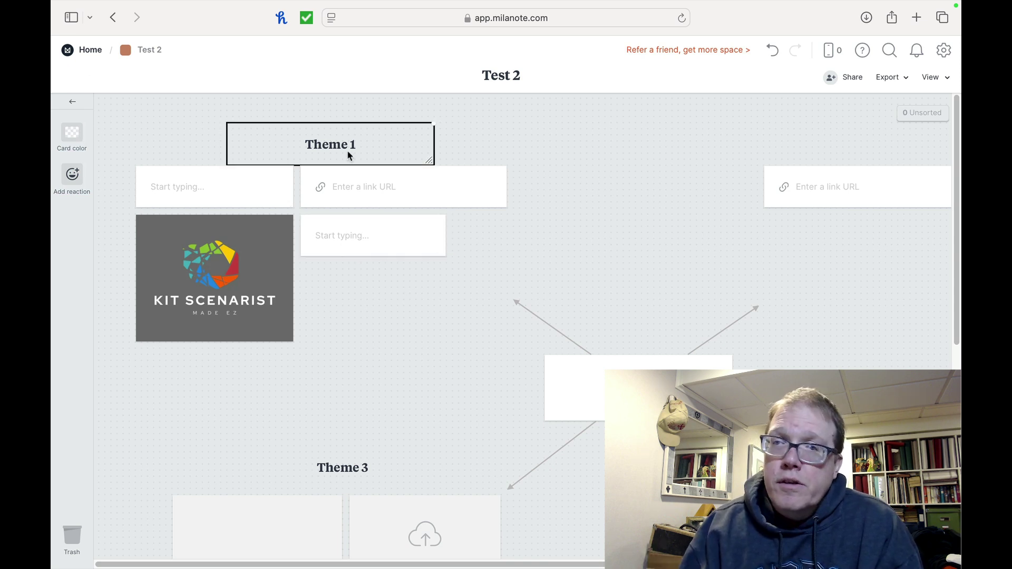
{"action": "left_click", "coordinate": [369, 467]}
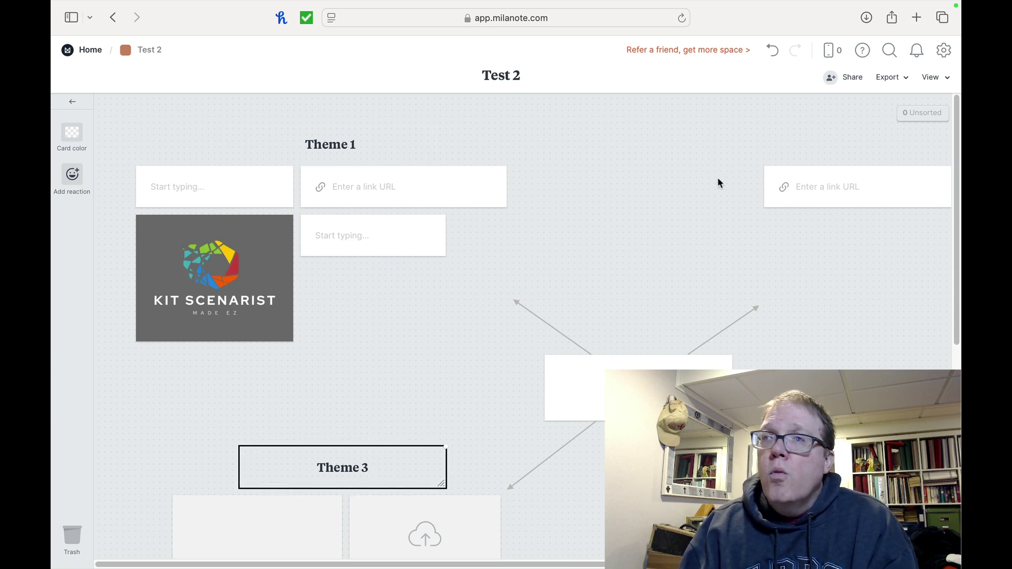